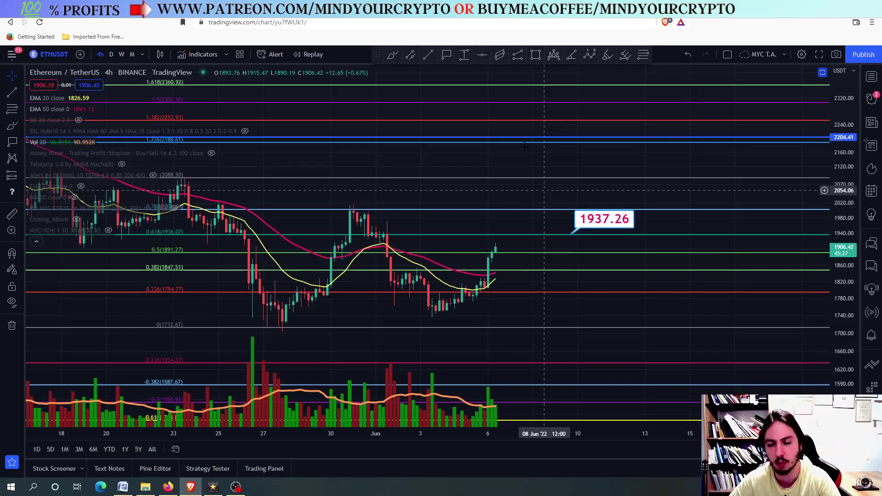
- Duplicate the 1937.26 price label up to the 0.786 Fibonacci line at 2004.14
{"action": "scroll", "coordinate": [545, 201], "scroll_direction": "down", "scroll_amount": 4}
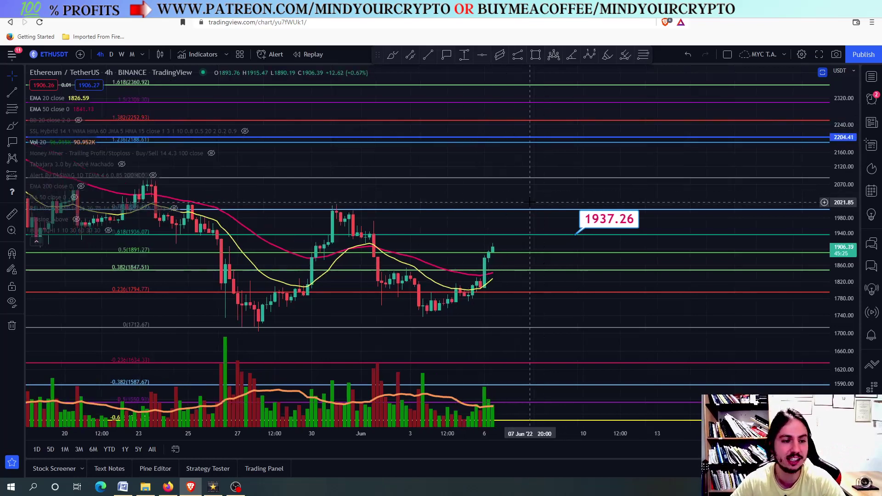
{"action": "left_click_drag", "start_coordinate": [835, 310], "coordinate": [835, 271]}
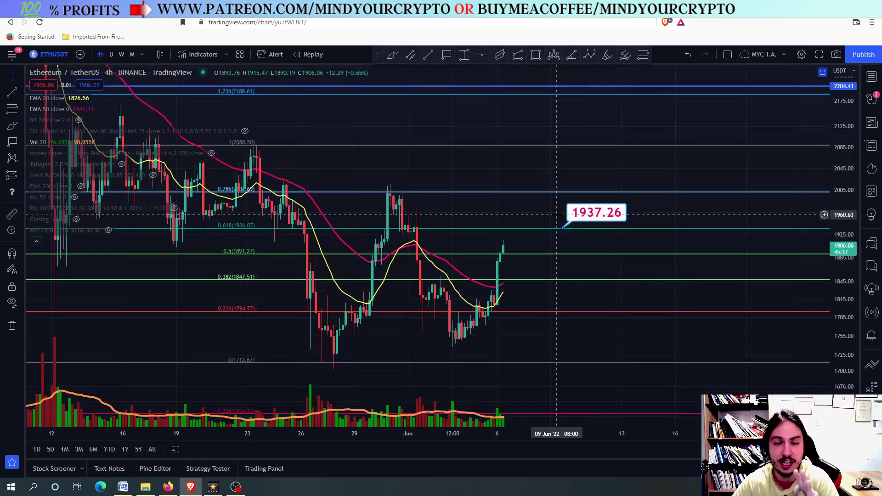
{"action": "left_click", "coordinate": [591, 220]}
{"action": "left_click_drag", "start_coordinate": [591, 219], "coordinate": [582, 188]}
{"action": "scroll", "coordinate": [582, 188], "scroll_direction": "down", "scroll_amount": 3}
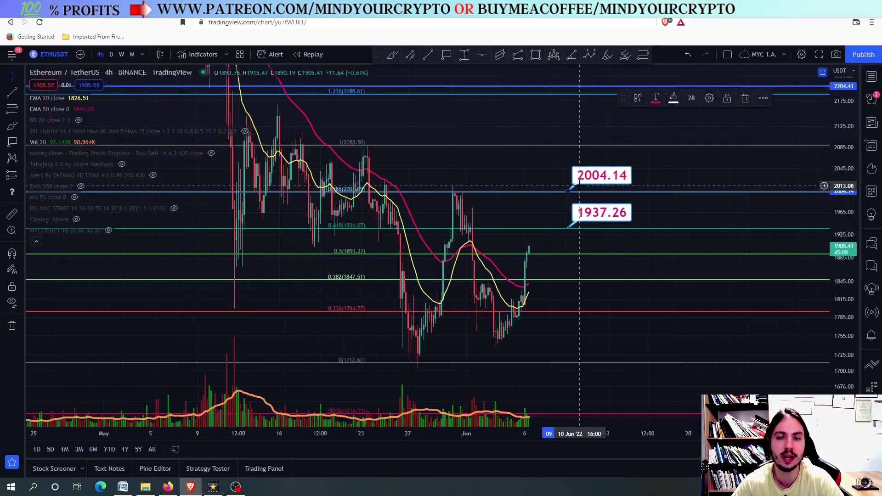
{"action": "scroll", "coordinate": [580, 186], "scroll_direction": "up", "scroll_amount": 2}
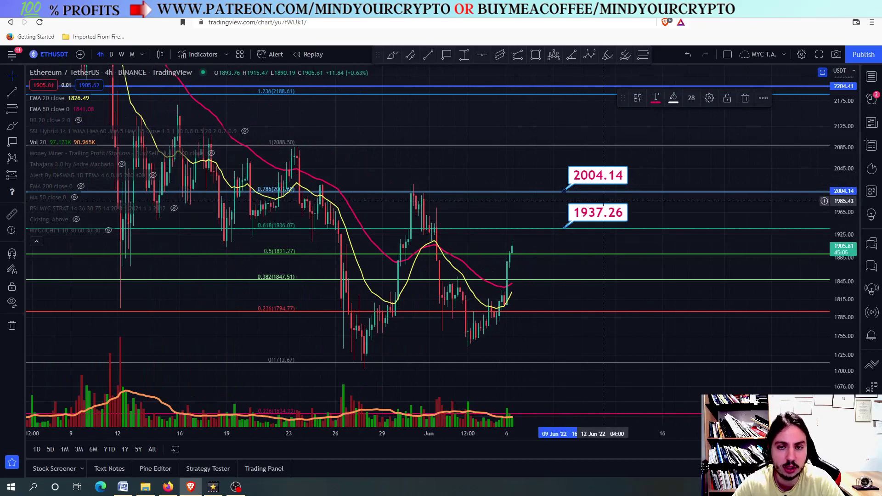
{"action": "scroll", "coordinate": [603, 201], "scroll_direction": "down", "scroll_amount": 2}
{"action": "scroll", "coordinate": [603, 201], "scroll_direction": "down", "scroll_amount": 1}
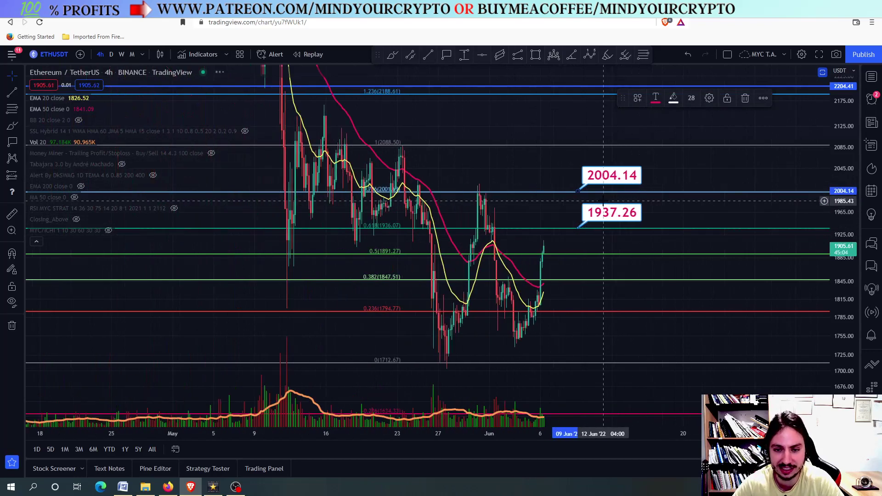
- Switch ETHUSDT to the daily timeframe and zoom in on the recent candles
{"action": "left_click", "coordinate": [111, 54]}
{"action": "scroll", "coordinate": [535, 226], "scroll_direction": "up", "scroll_amount": 3}
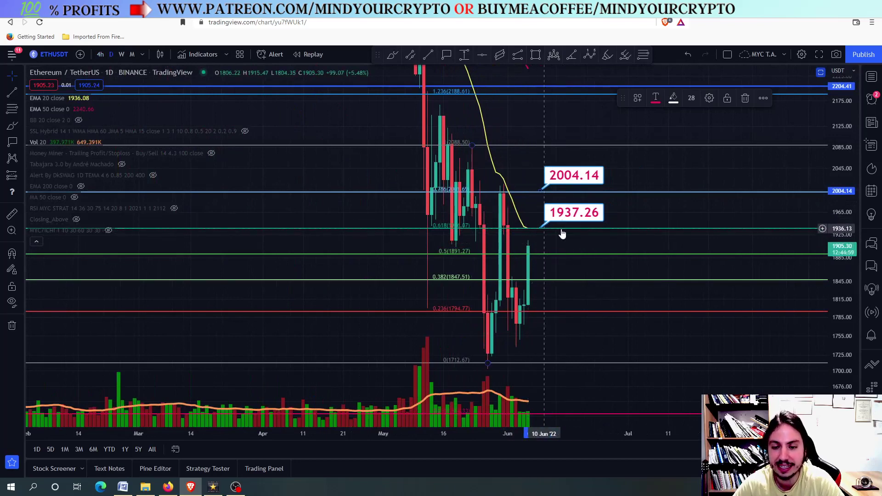
{"action": "scroll", "coordinate": [543, 232], "scroll_direction": "up", "scroll_amount": 3}
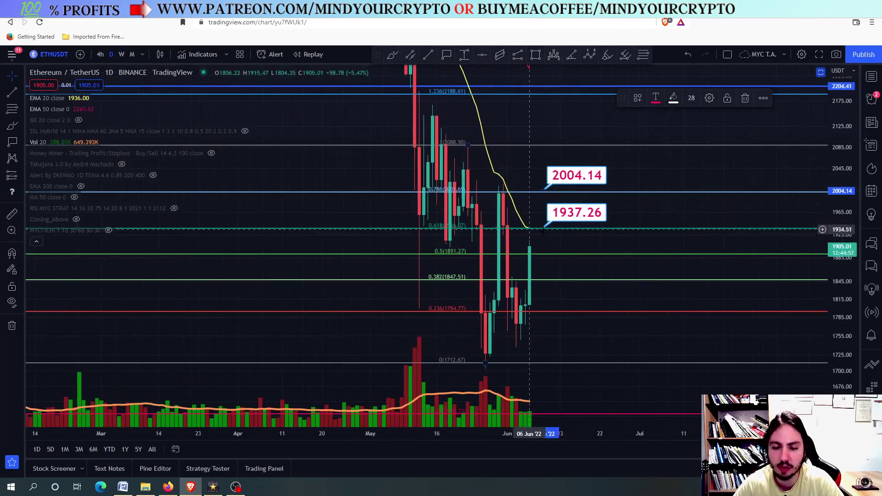
{"action": "scroll", "coordinate": [543, 232], "scroll_direction": "up", "scroll_amount": 1}
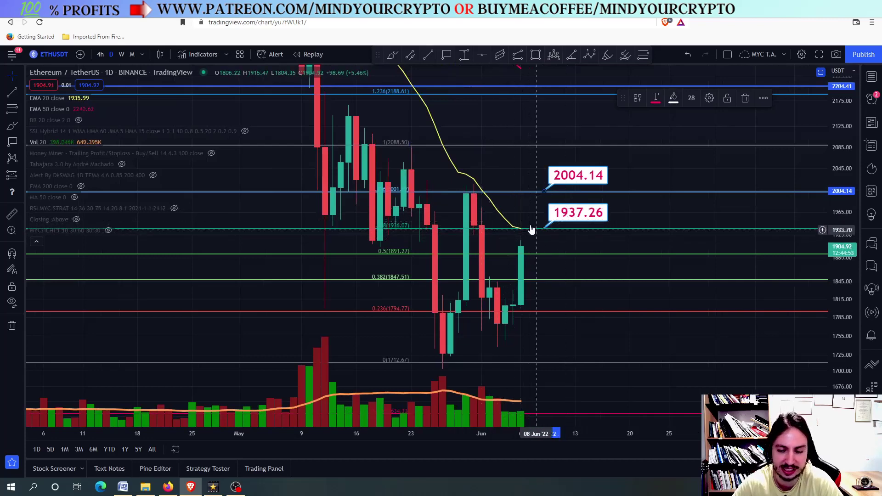
{"action": "scroll", "coordinate": [523, 236], "scroll_direction": "up", "scroll_amount": 3}
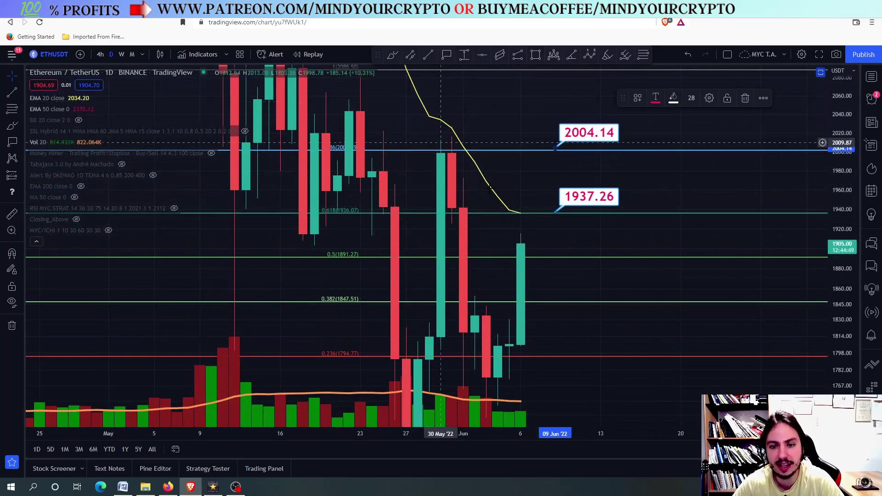
- Restore the RSI, CCI, Stoch RSI, Fisher, MACD and Williams %R panes below the price chart
{"action": "scroll", "coordinate": [557, 219], "scroll_direction": "down", "scroll_amount": 2}
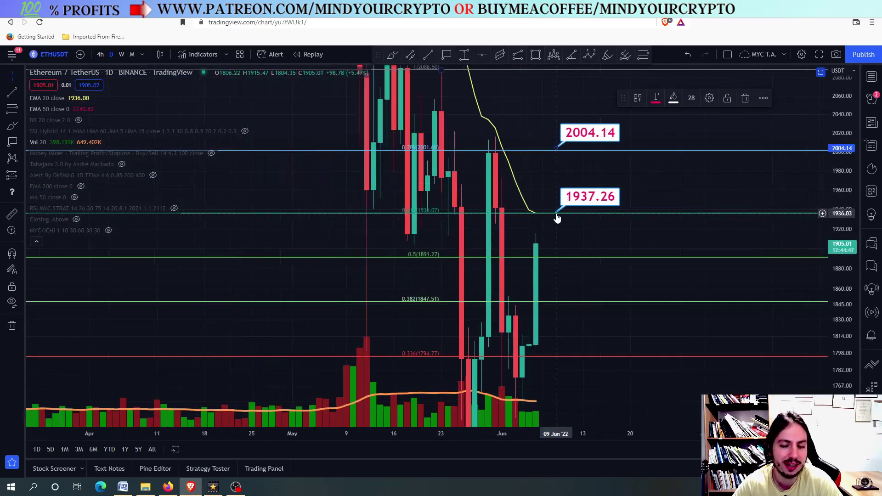
{"action": "left_click_drag", "start_coordinate": [824, 139], "coordinate": [822, 304]}
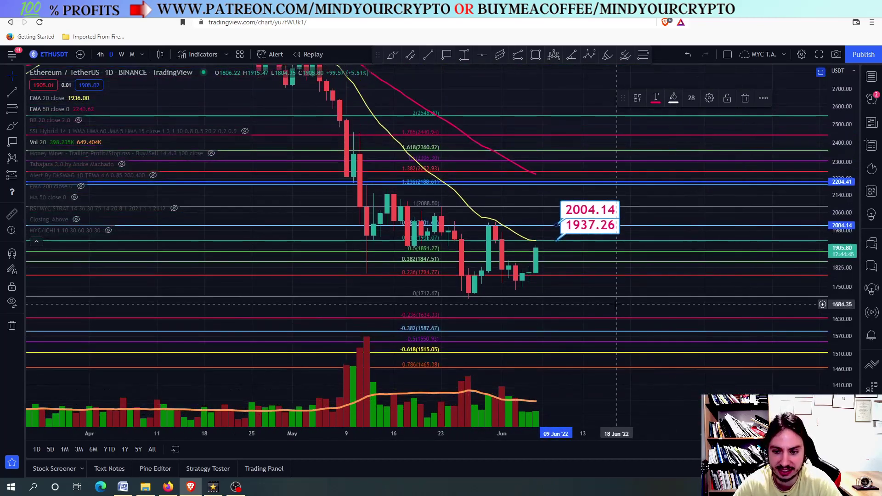
{"action": "double_click", "coordinate": [617, 304]}
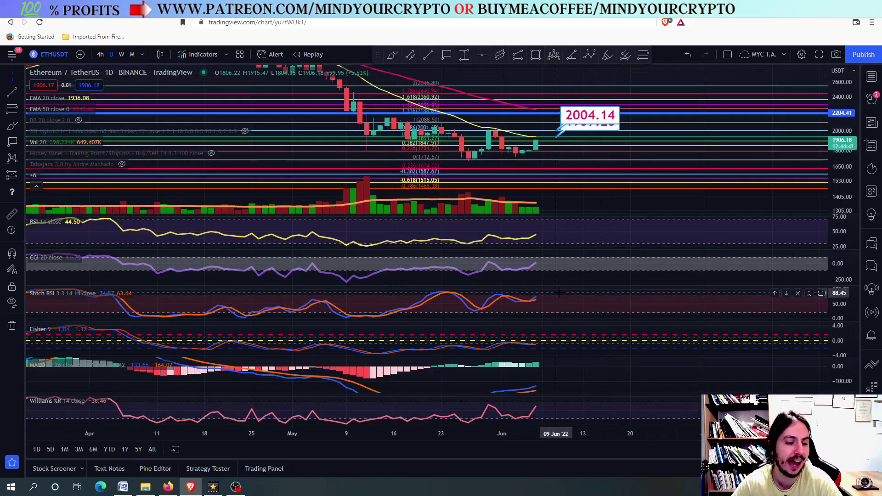
- Maximize the daily price pane to hide the oscillators, showing the 2004.14 and 1937.26 labels
{"action": "double_click", "coordinate": [559, 240]}
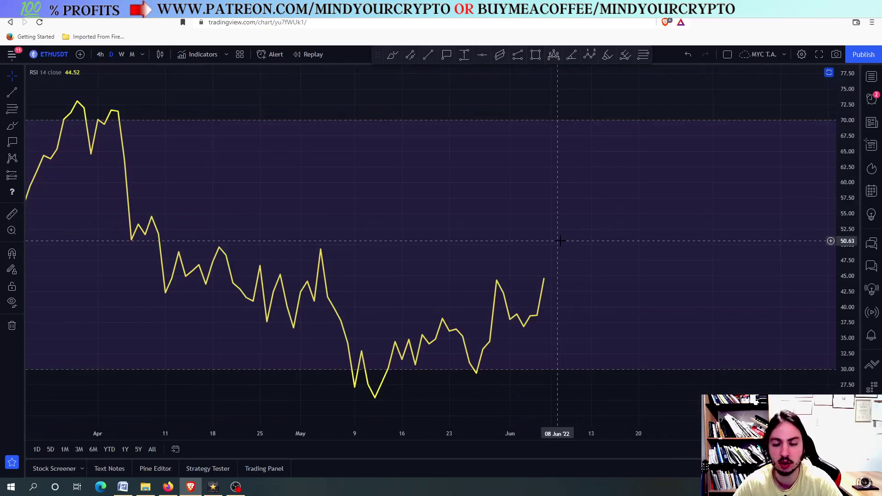
{"action": "scroll", "coordinate": [559, 240], "scroll_direction": "down", "scroll_amount": 3}
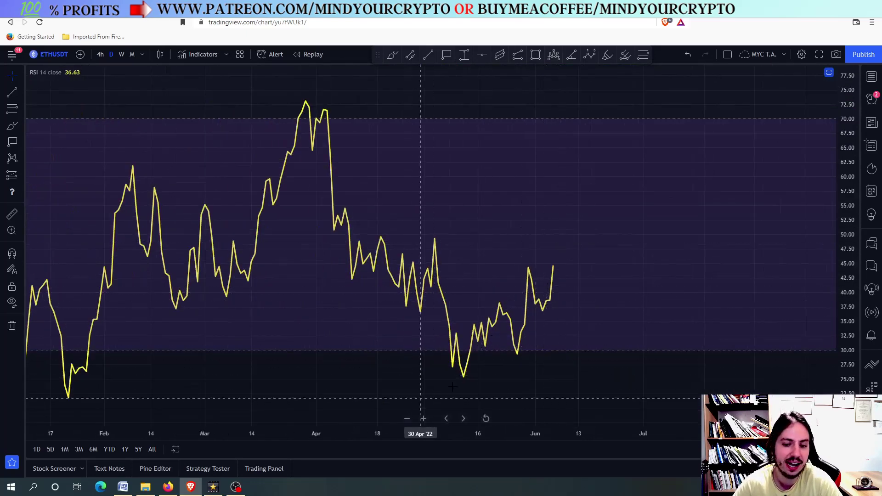
{"action": "double_click", "coordinate": [545, 183]}
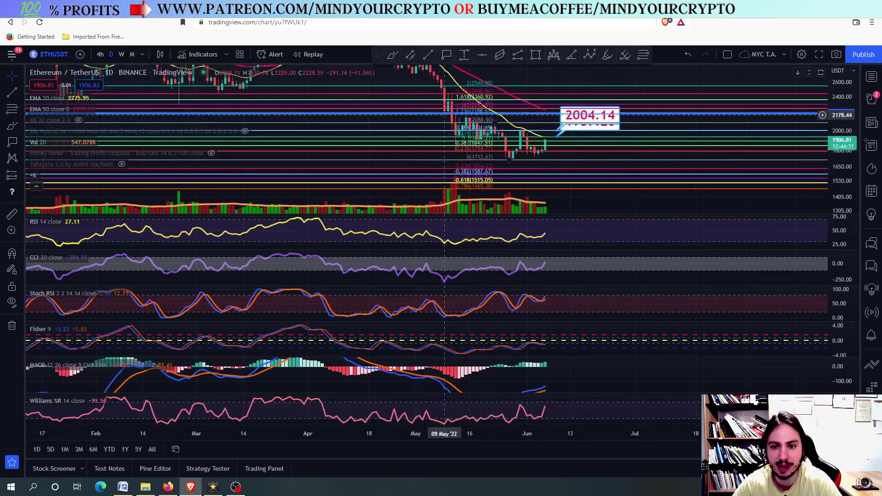
{"action": "double_click", "coordinate": [556, 124]}
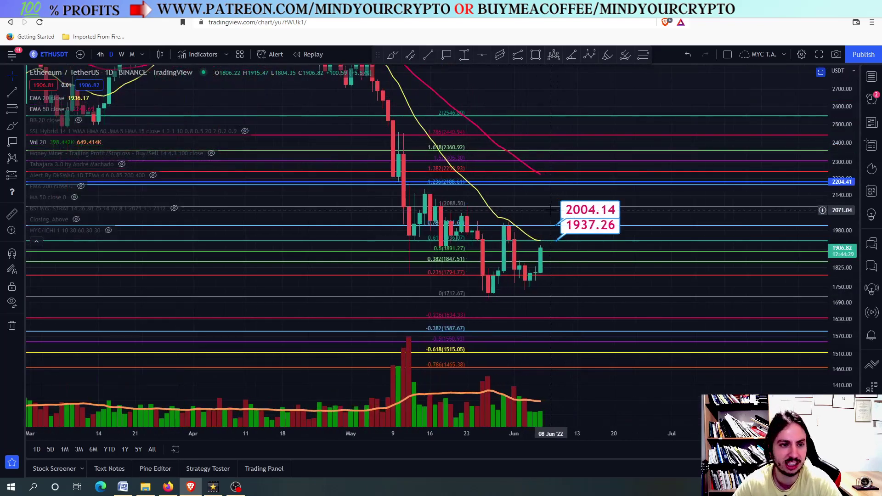
{"action": "scroll", "coordinate": [551, 210], "scroll_direction": "up", "scroll_amount": 3}
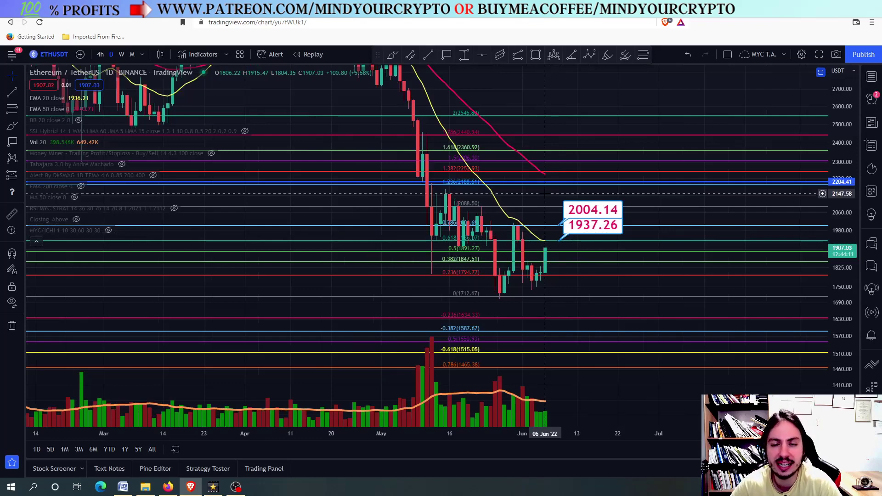
{"action": "scroll", "coordinate": [545, 194], "scroll_direction": "down", "scroll_amount": 5}
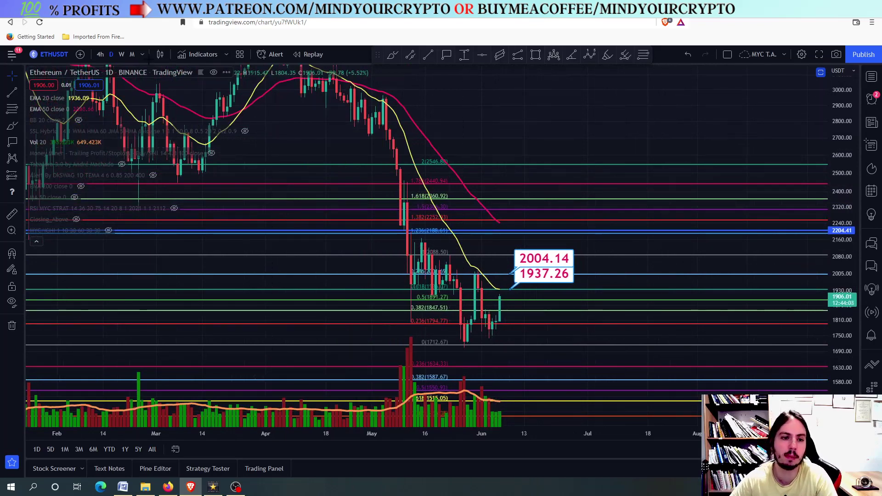
- Switch the chart symbol to ETHBTC
{"action": "left_click", "coordinate": [46, 52]}
{"action": "type", "text": "ETHBTC"}
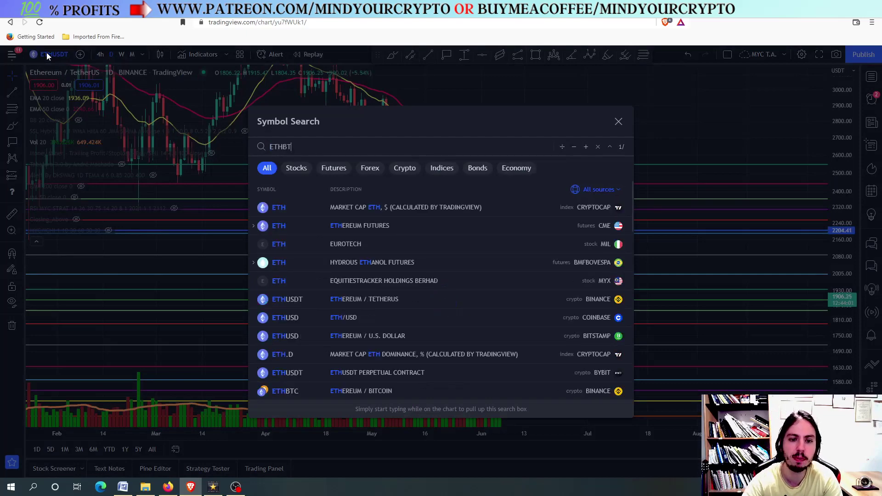
{"action": "left_click", "coordinate": [315, 202]}
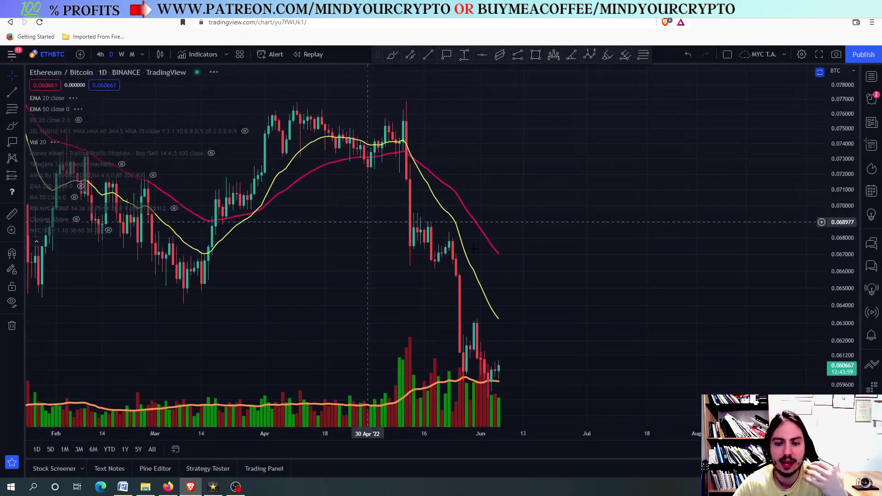
- Extend the yellow trendline to about 0.081 and zoom in on Dec 2021–Sep 2022
{"action": "scroll", "coordinate": [556, 233], "scroll_direction": "down", "scroll_amount": 2}
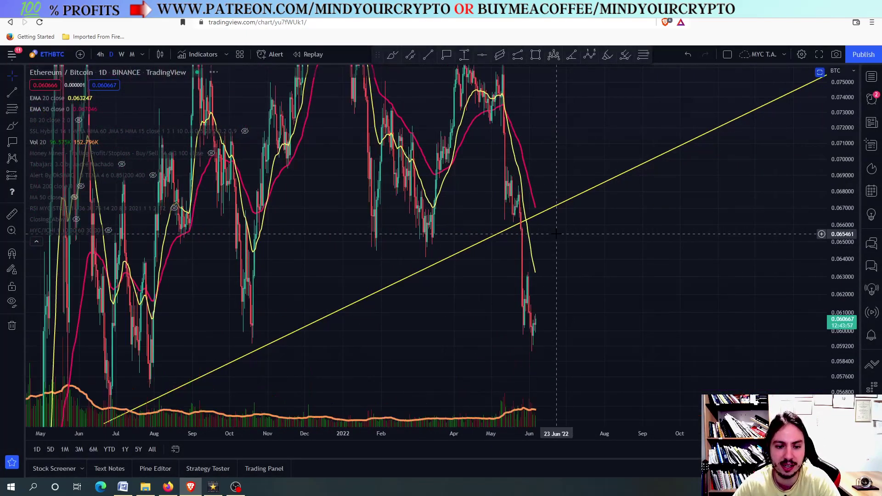
{"action": "scroll", "coordinate": [604, 289], "scroll_direction": "down", "scroll_amount": 3}
{"action": "scroll", "coordinate": [797, 314], "scroll_direction": "down", "scroll_amount": 4}
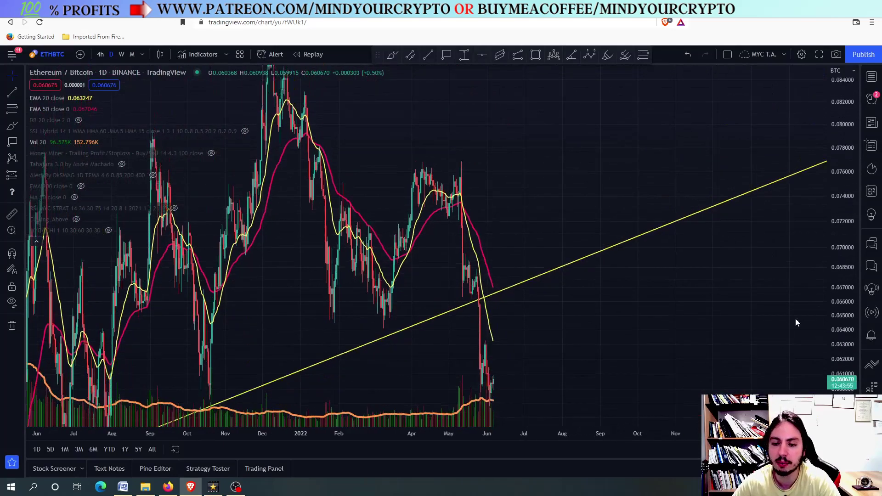
{"action": "left_click_drag", "start_coordinate": [760, 199], "coordinate": [742, 178]}
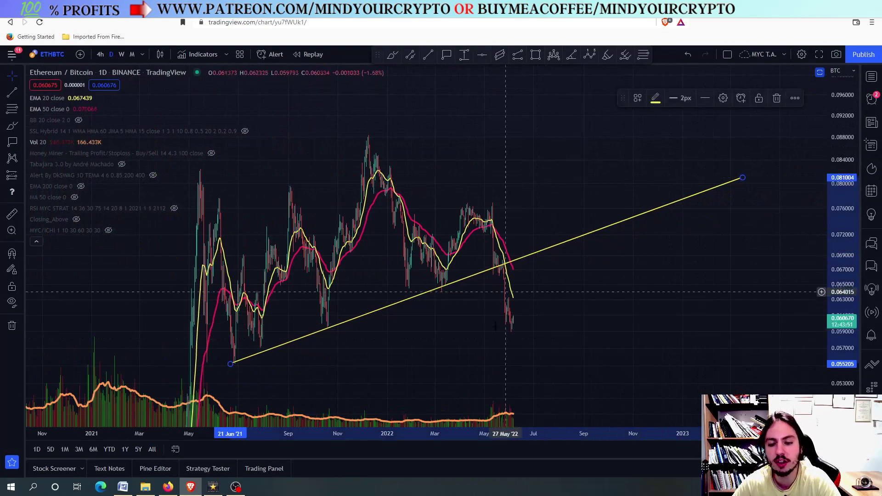
{"action": "scroll", "coordinate": [525, 320], "scroll_direction": "up", "scroll_amount": 2}
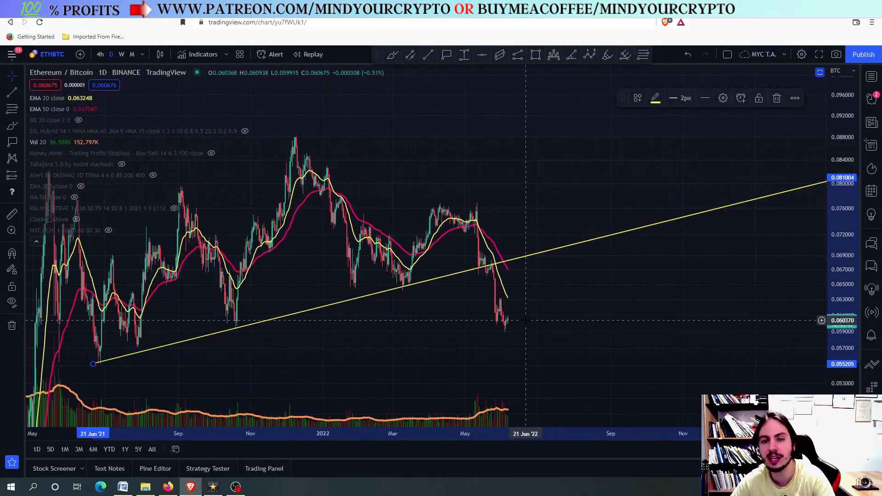
{"action": "scroll", "coordinate": [519, 257], "scroll_direction": "down", "scroll_amount": 3}
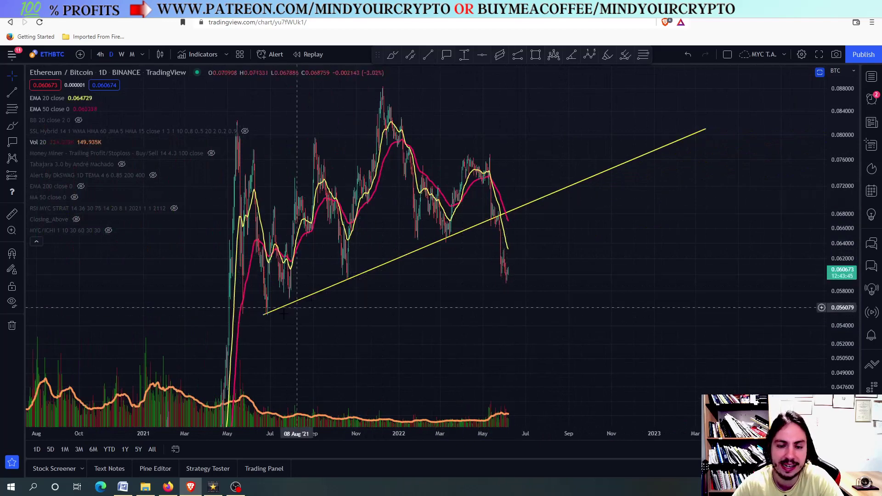
{"action": "scroll", "coordinate": [504, 219], "scroll_direction": "up", "scroll_amount": 3}
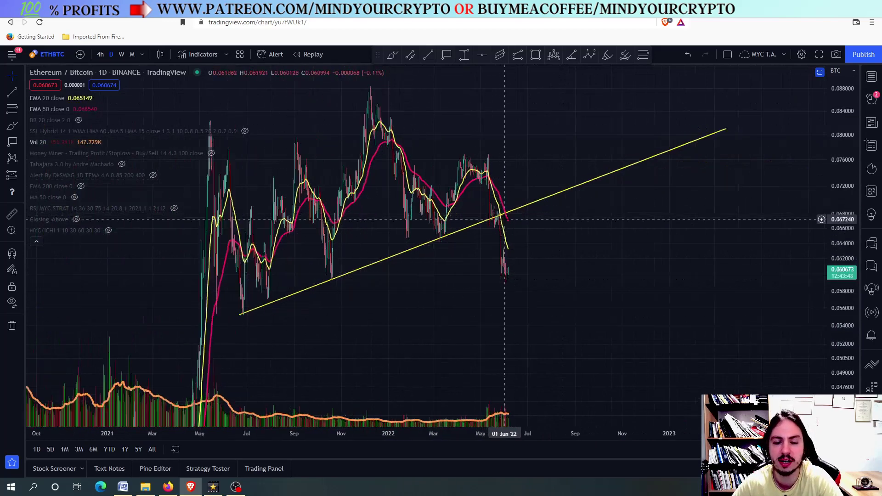
{"action": "scroll", "coordinate": [504, 219], "scroll_direction": "up", "scroll_amount": 3}
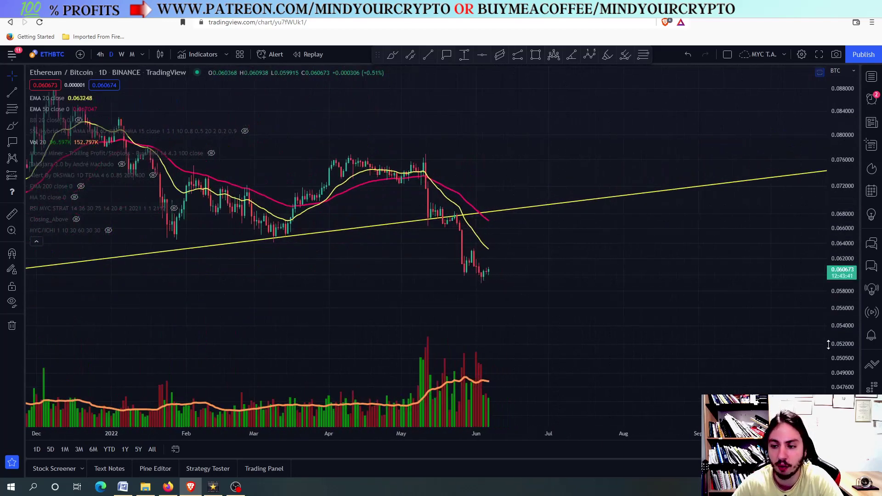
{"action": "double_click", "coordinate": [569, 289]}
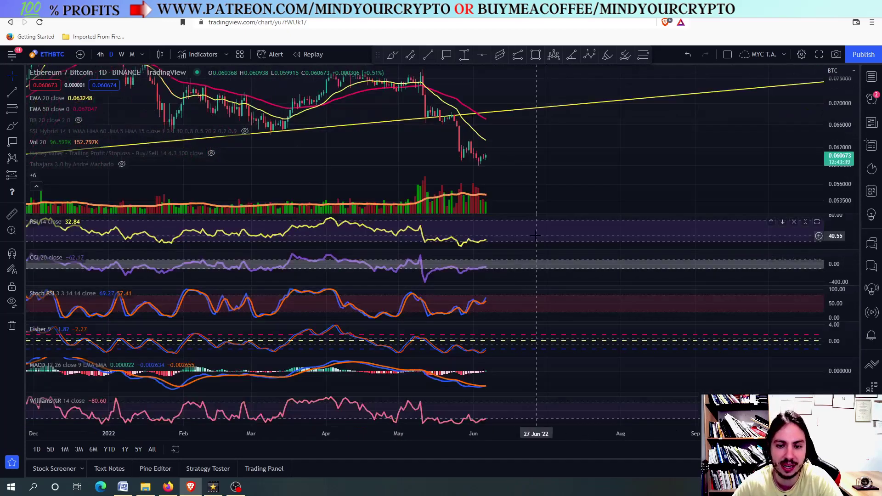
{"action": "double_click", "coordinate": [466, 398]}
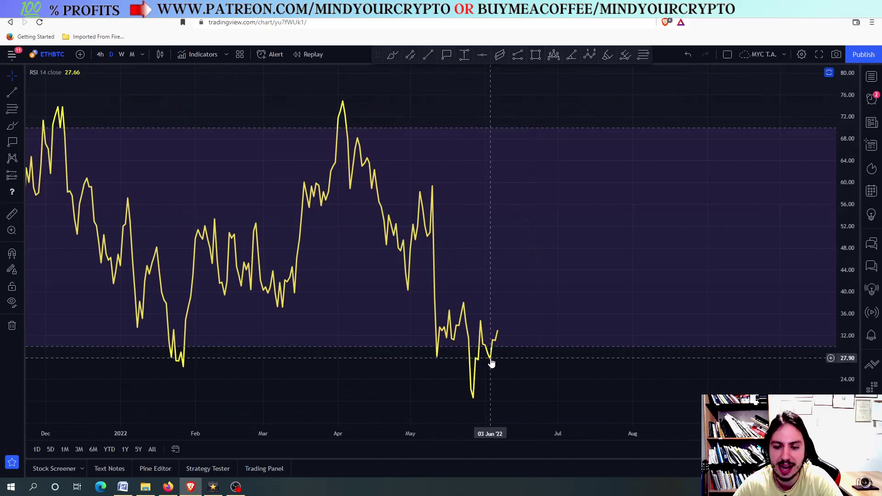
{"action": "scroll", "coordinate": [505, 299], "scroll_direction": "up", "scroll_amount": 3}
{"action": "double_click", "coordinate": [520, 250]}
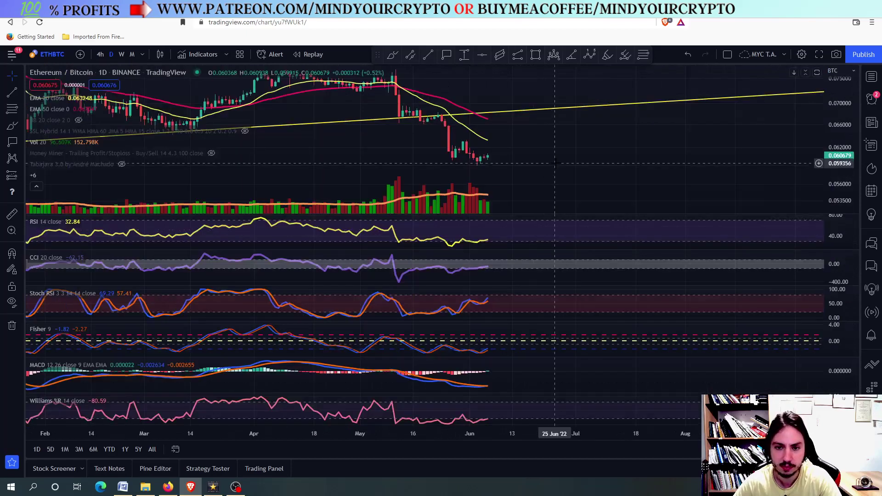
{"action": "double_click", "coordinate": [555, 163]}
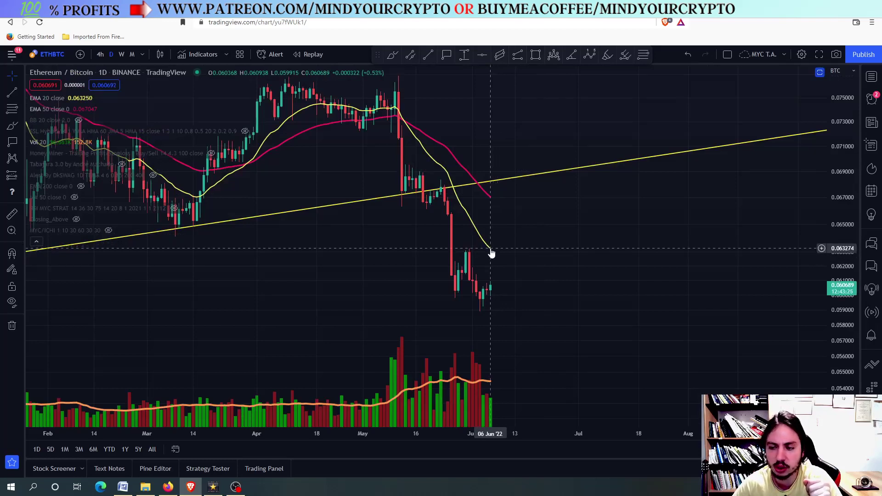
- Place a 0.063274 price label at the tip of the yellow moving average
{"action": "left_click", "coordinate": [443, 57]}
{"action": "left_click", "coordinate": [527, 248]}
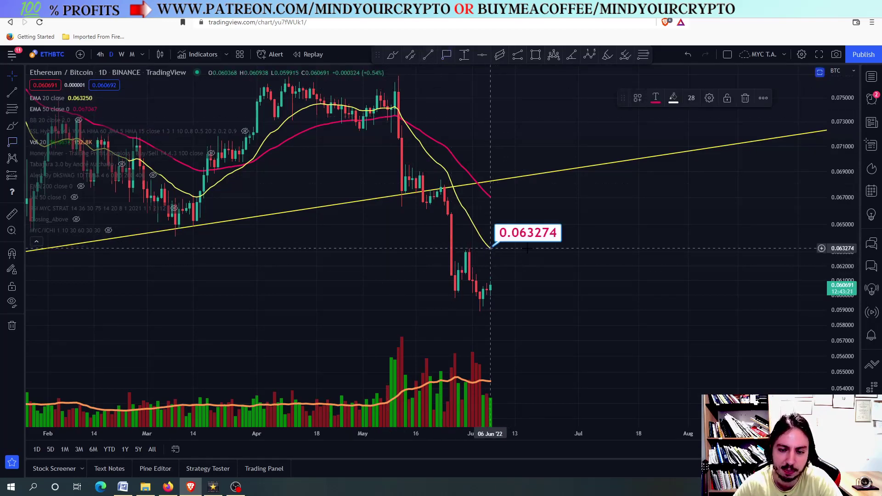
{"action": "left_click", "coordinate": [470, 257]}
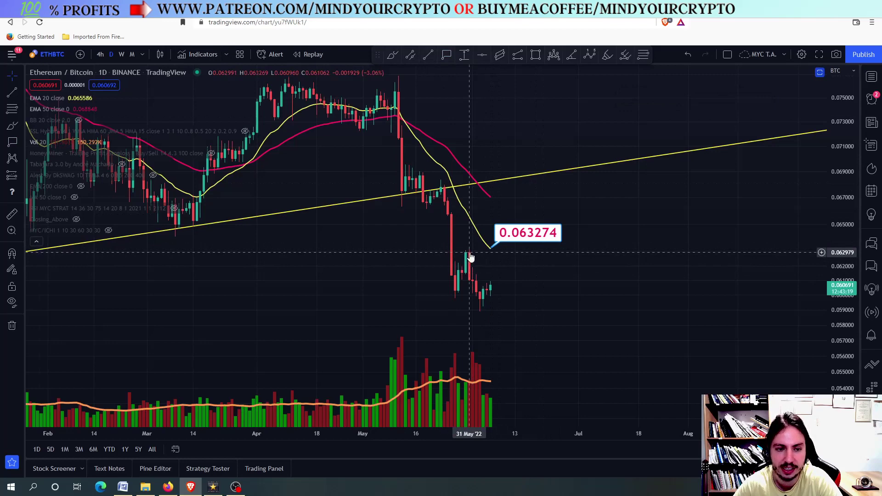
{"action": "scroll", "coordinate": [472, 255], "scroll_direction": "down", "scroll_amount": 3}
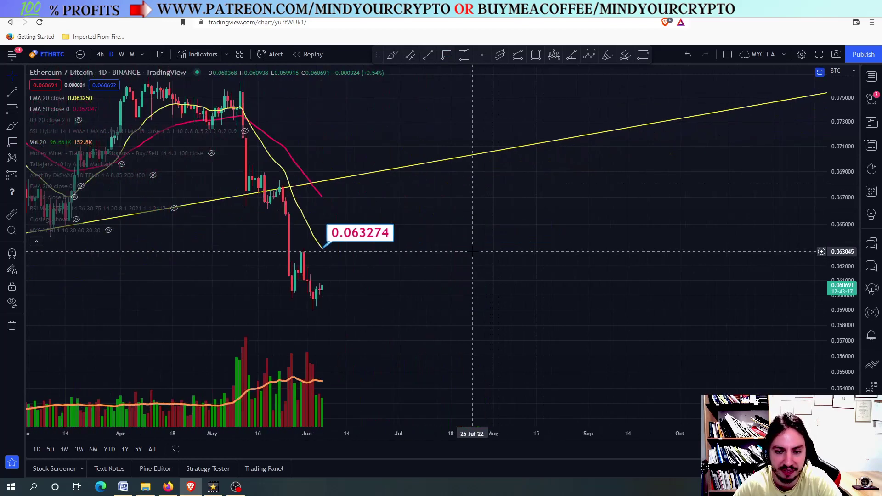
{"action": "scroll", "coordinate": [488, 252], "scroll_direction": "up", "scroll_amount": 3}
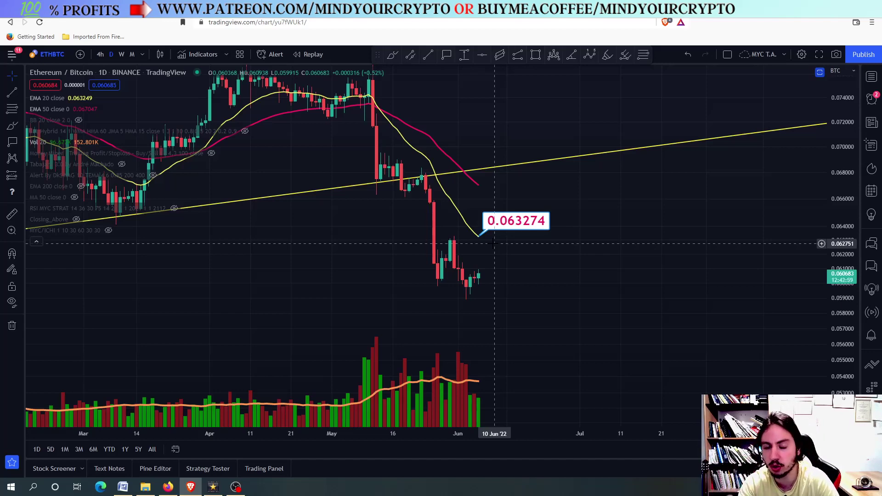
- Switch to Binance ETHUSDT and frame the Fibonacci levels with the 2004.14 and 1937.26 labels
{"action": "type", "text": "ETHUSDT"}
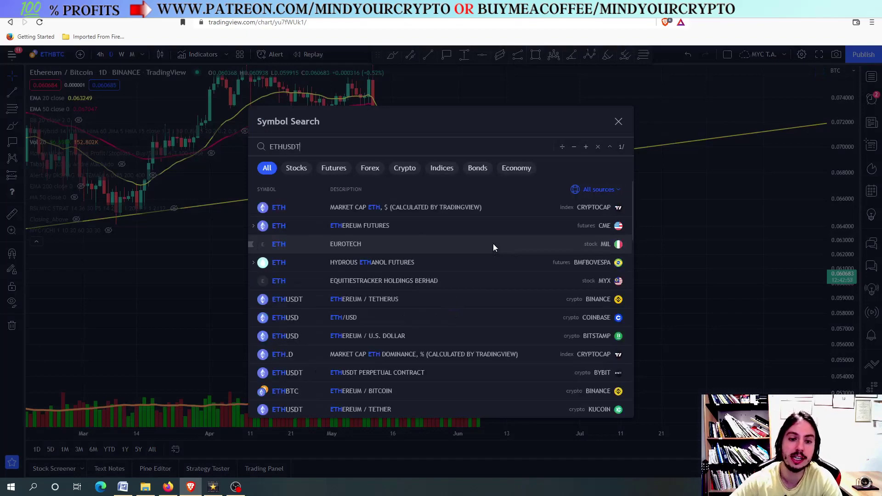
{"action": "left_click", "coordinate": [420, 211]}
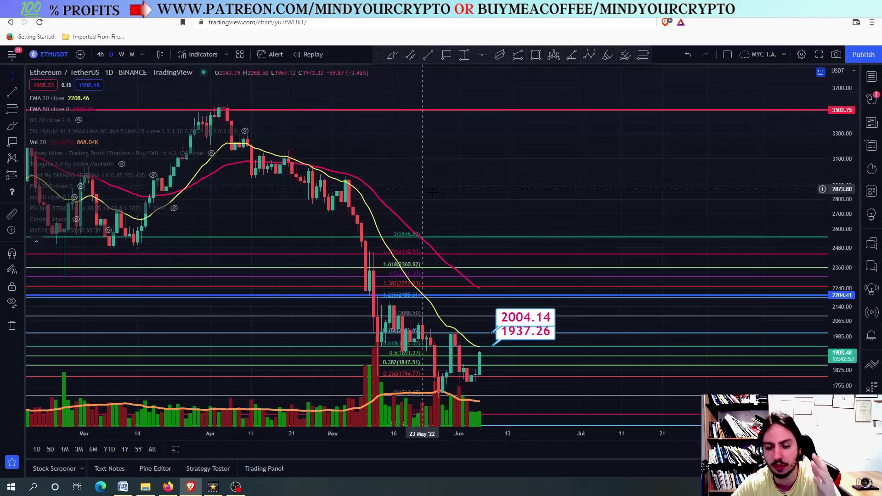
{"action": "left_click_drag", "start_coordinate": [446, 180], "coordinate": [454, 136]}
{"action": "scroll", "coordinate": [512, 201], "scroll_direction": "up", "scroll_amount": 3}
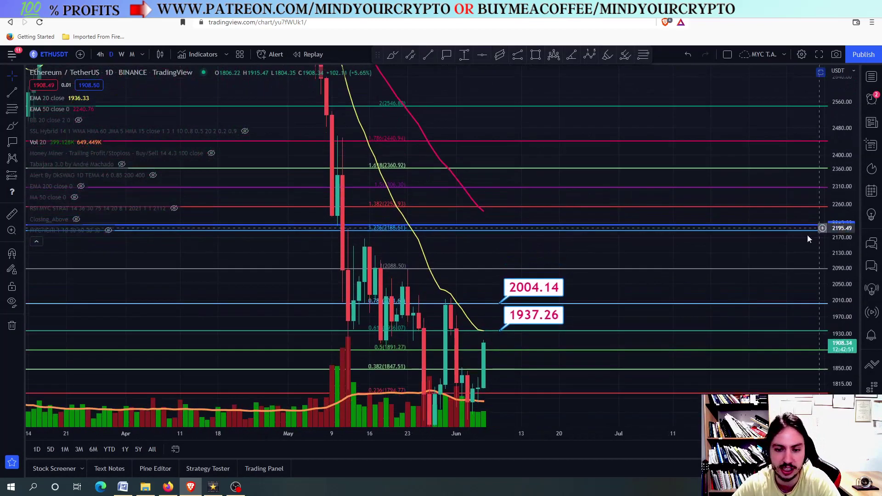
{"action": "left_click_drag", "start_coordinate": [619, 333], "coordinate": [597, 234]}
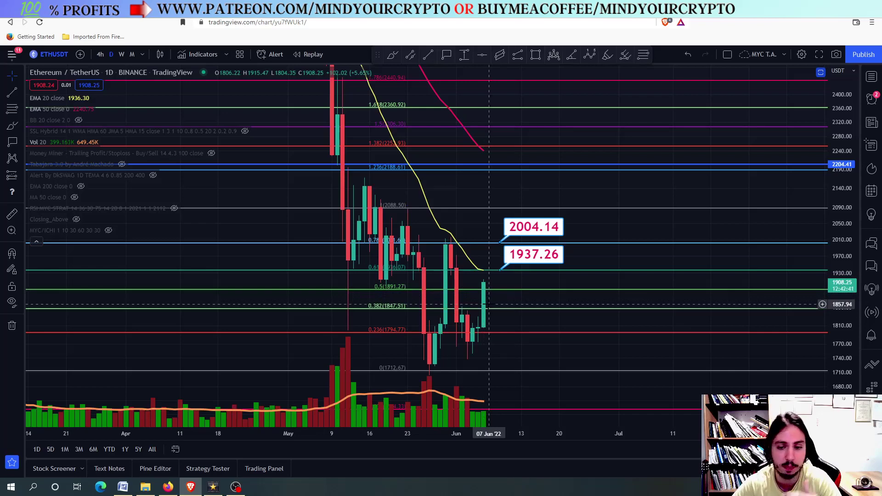
{"action": "scroll", "coordinate": [500, 279], "scroll_direction": "up", "scroll_amount": 5}
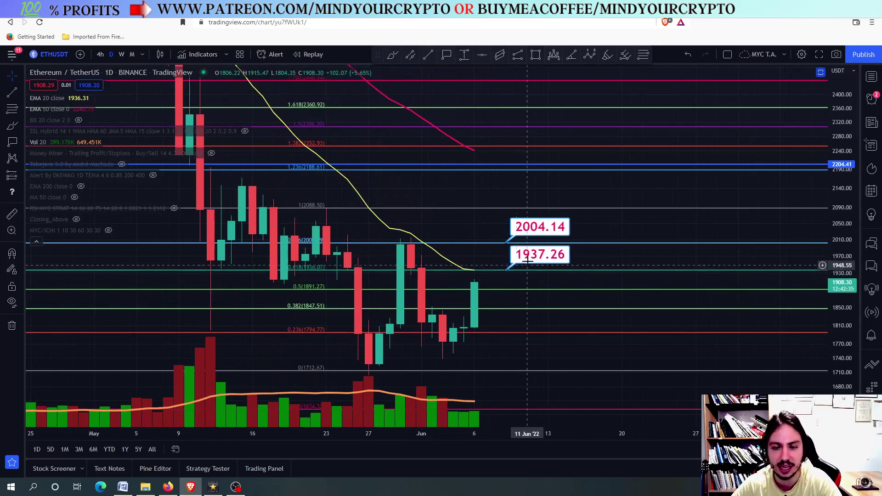
{"action": "scroll", "coordinate": [541, 263], "scroll_direction": "down", "scroll_amount": 2}
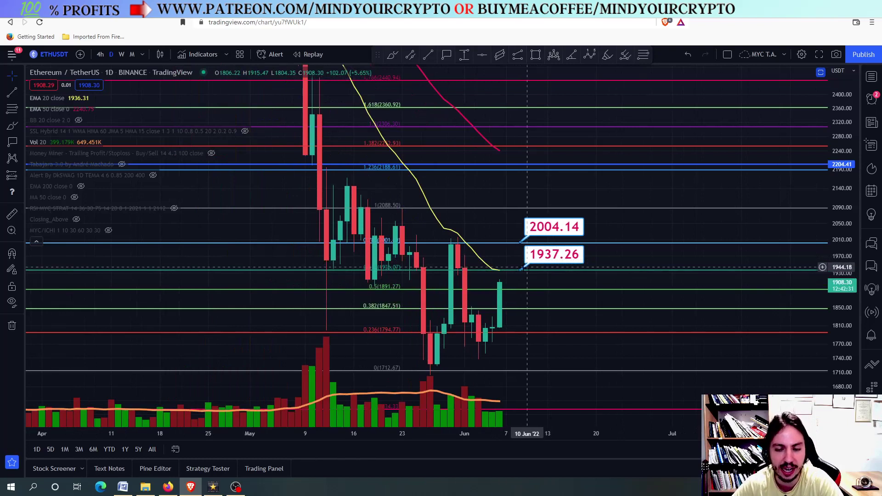
{"action": "scroll", "coordinate": [520, 278], "scroll_direction": "up", "scroll_amount": 1}
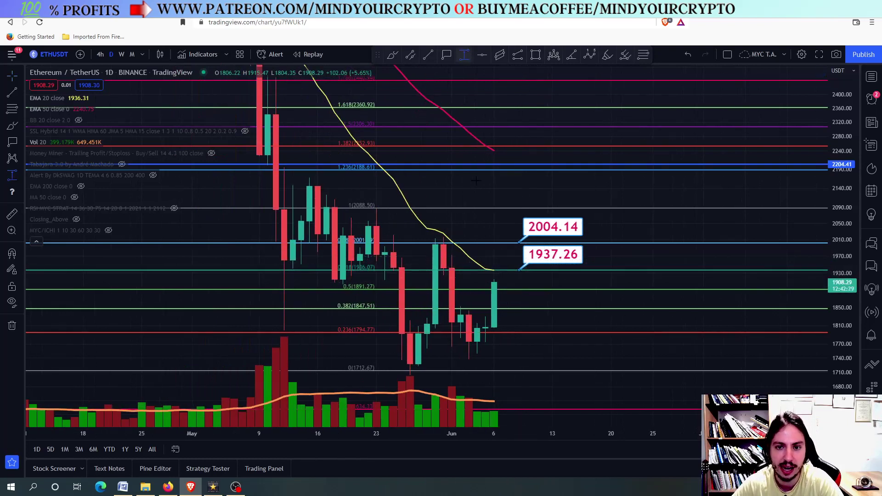
- Zoom out and compress the price scale to reveal Fibonacci levels down to -0.786 at 1465.38
{"action": "left_click", "coordinate": [510, 280], "text": "shift"}
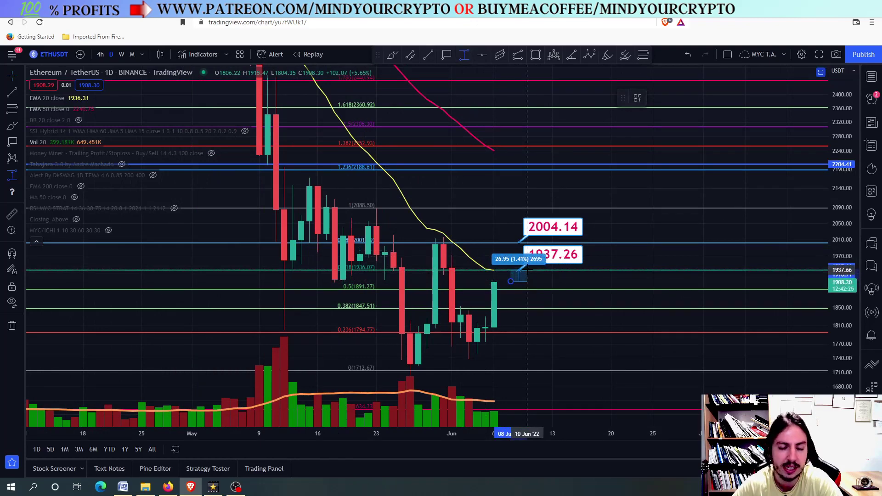
{"action": "left_click", "coordinate": [527, 271]}
{"action": "scroll", "coordinate": [487, 275], "scroll_direction": "down", "scroll_amount": 3}
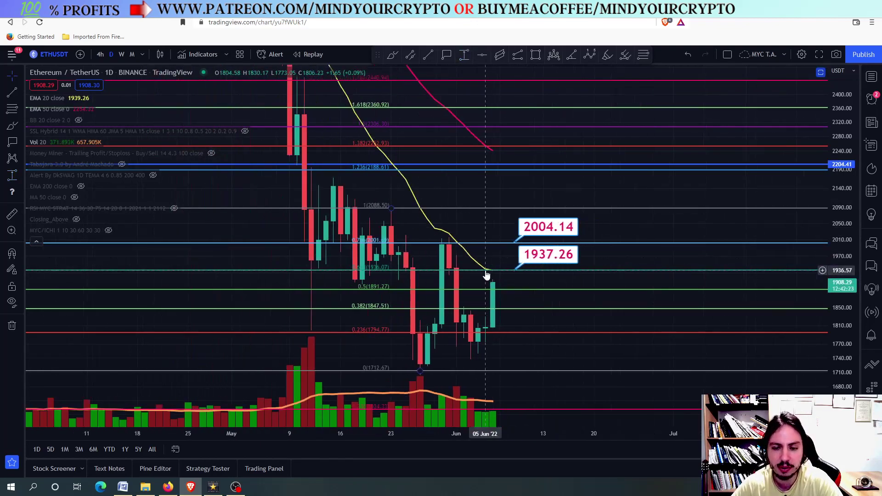
{"action": "scroll", "coordinate": [487, 274], "scroll_direction": "down", "scroll_amount": 2}
{"action": "left_click_drag", "start_coordinate": [862, 151], "coordinate": [862, 289]}
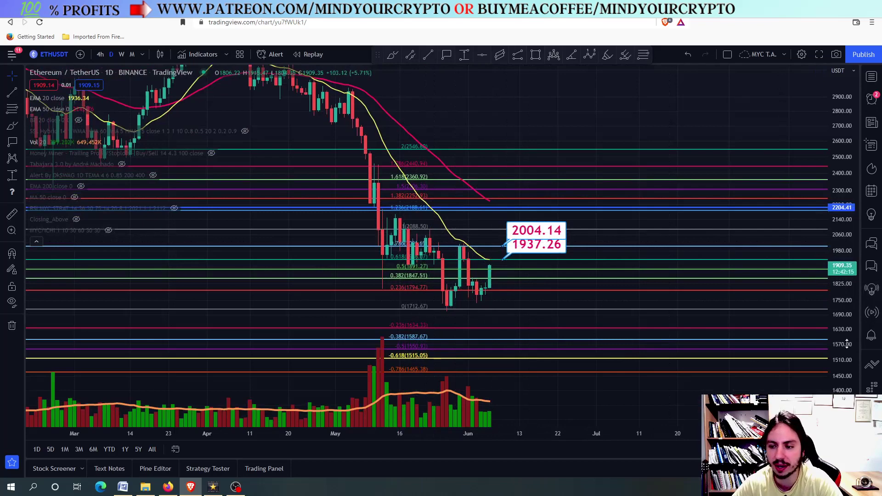
{"action": "scroll", "coordinate": [516, 257], "scroll_direction": "up", "scroll_amount": 5}
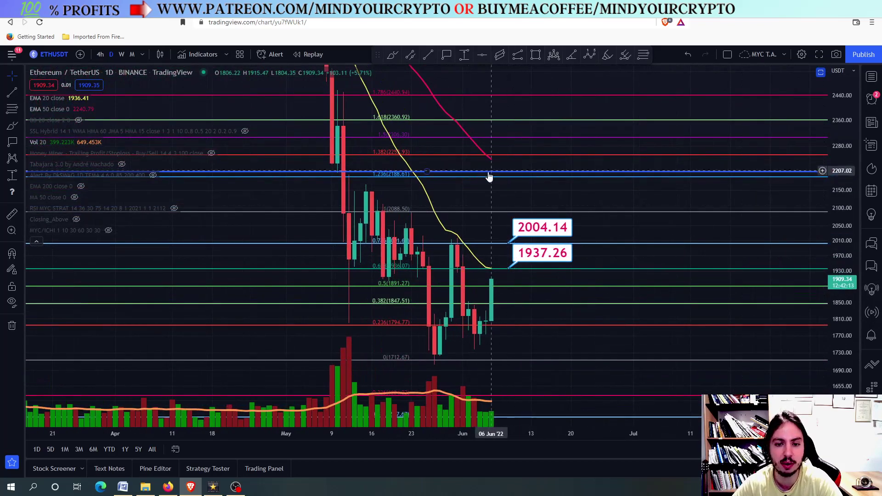
- Remove all drawings from the daily ETHUSDT chart, clearing the Fibonacci levels and both price labels
{"action": "left_click", "coordinate": [446, 54]}
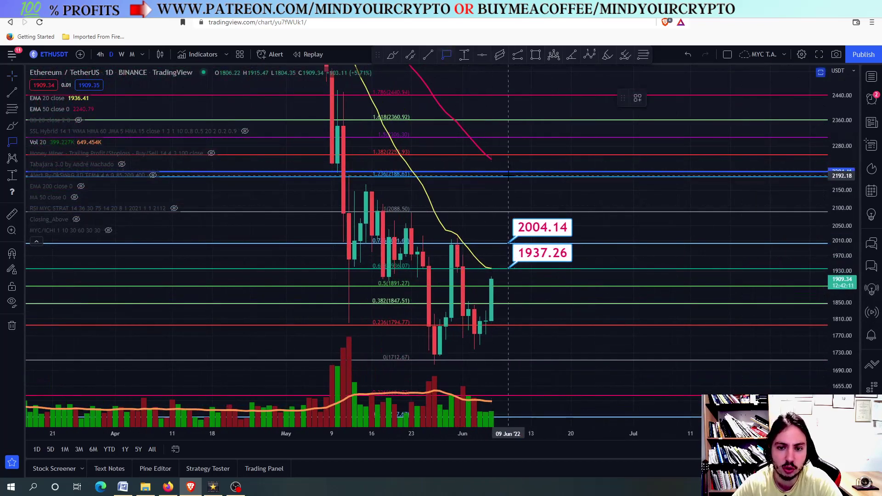
{"action": "key", "text": "Escape"}
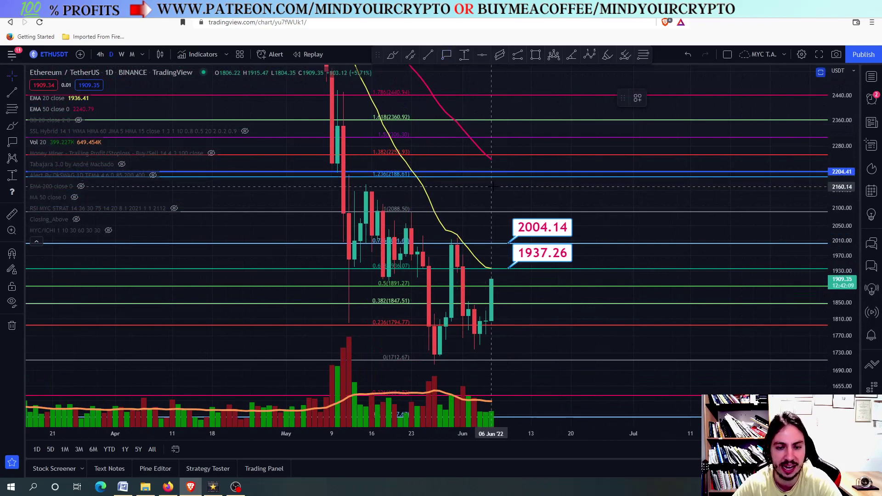
{"action": "right_click", "coordinate": [479, 195]}
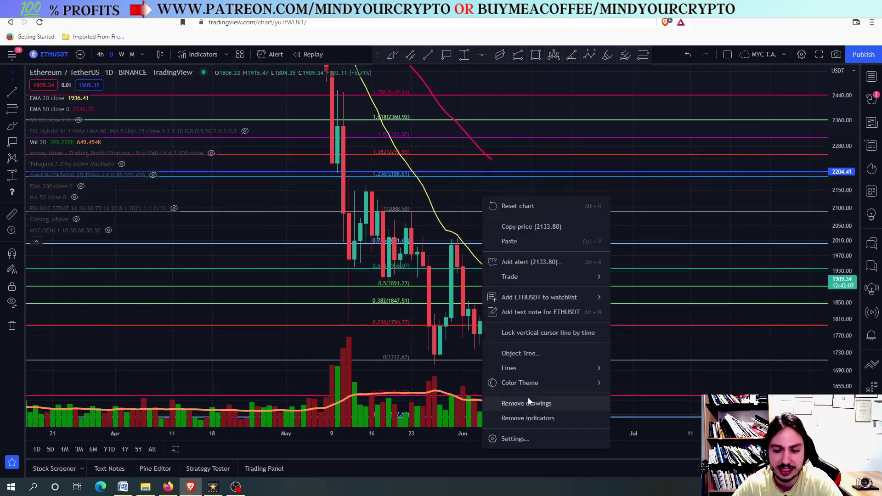
{"action": "left_click", "coordinate": [528, 399]}
{"action": "scroll", "coordinate": [494, 225], "scroll_direction": "down", "scroll_amount": 2}
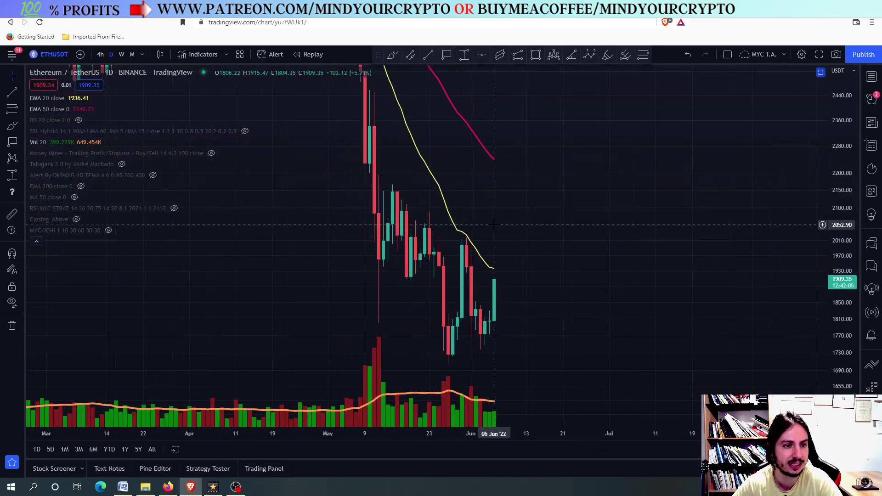
{"action": "scroll", "coordinate": [494, 224], "scroll_direction": "down", "scroll_amount": 3}
{"action": "left_click", "coordinate": [7, 110]}
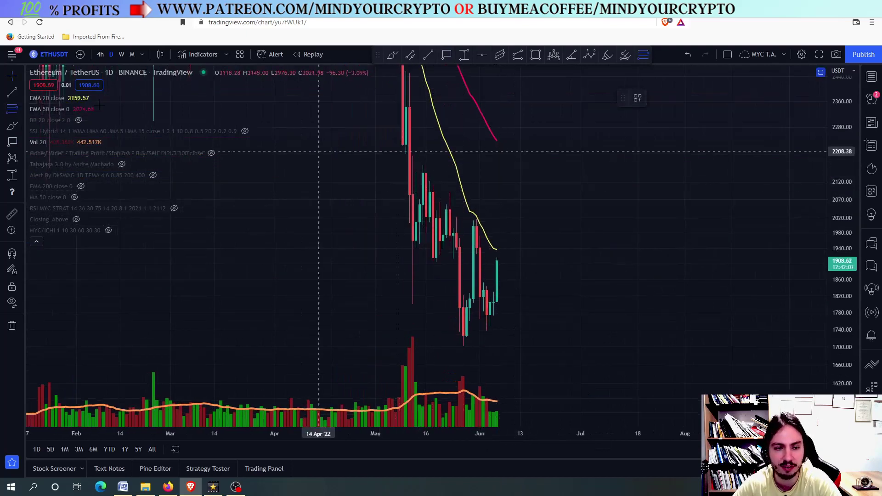
- On 4-hour candles, draw a Fibonacci retracement from 1737.00 to 2016.45, reaching 1.618 at 2211.19
{"action": "left_click", "coordinate": [99, 54]}
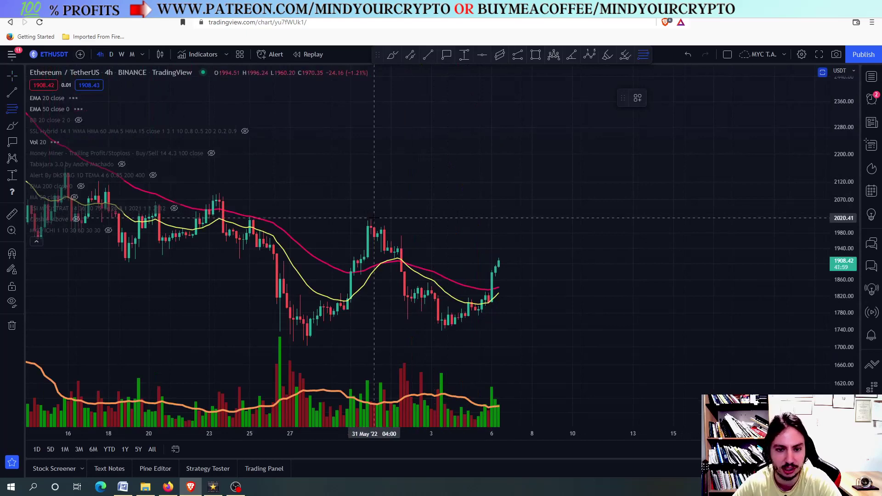
{"action": "scroll", "coordinate": [291, 170], "scroll_direction": "down", "scroll_amount": 3}
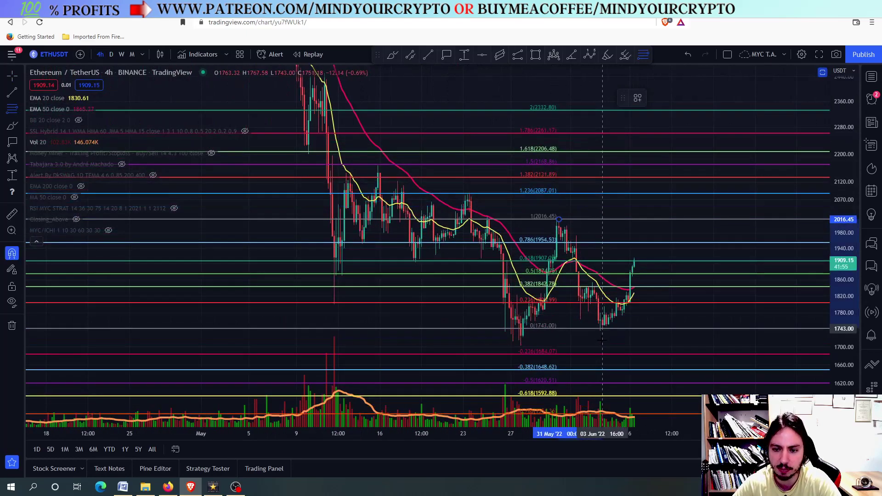
{"action": "left_click", "coordinate": [599, 325]}
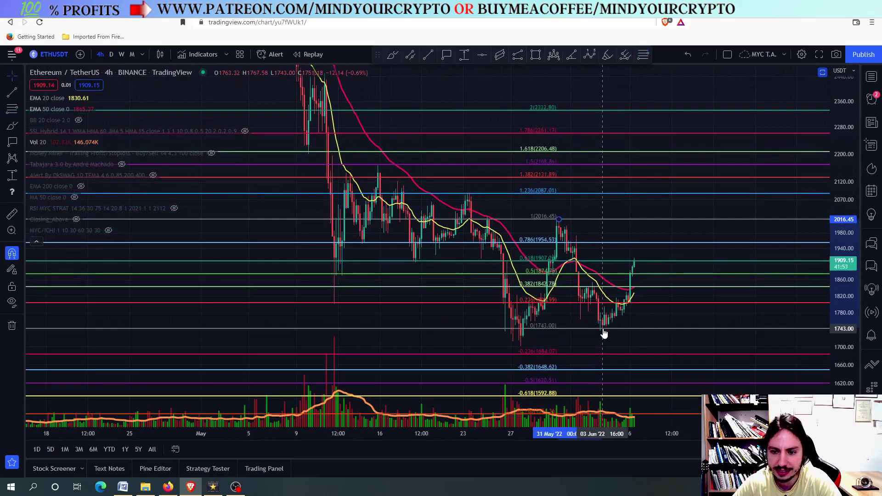
{"action": "left_click_drag", "start_coordinate": [599, 329], "coordinate": [561, 318]}
{"action": "scroll", "coordinate": [561, 318], "scroll_direction": "up", "scroll_amount": 2}
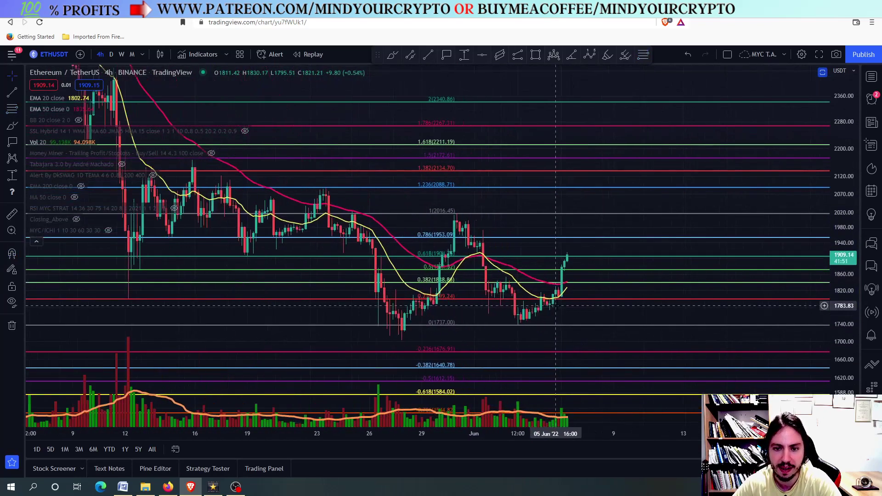
{"action": "scroll", "coordinate": [564, 228], "scroll_direction": "up", "scroll_amount": 2}
{"action": "scroll", "coordinate": [564, 228], "scroll_direction": "up", "scroll_amount": 2}
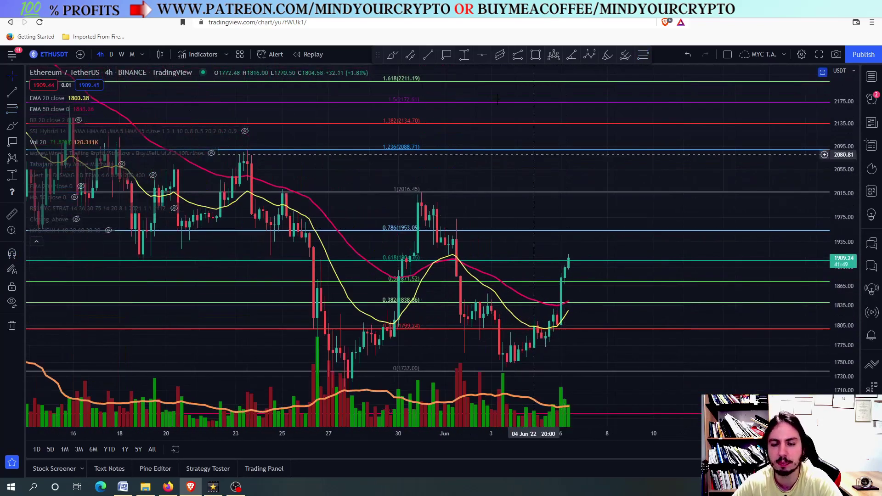
- Mark the 0.786 Fibonacci level with a 1952.88 price label, just above price near 1909
{"action": "left_click", "coordinate": [446, 55]}
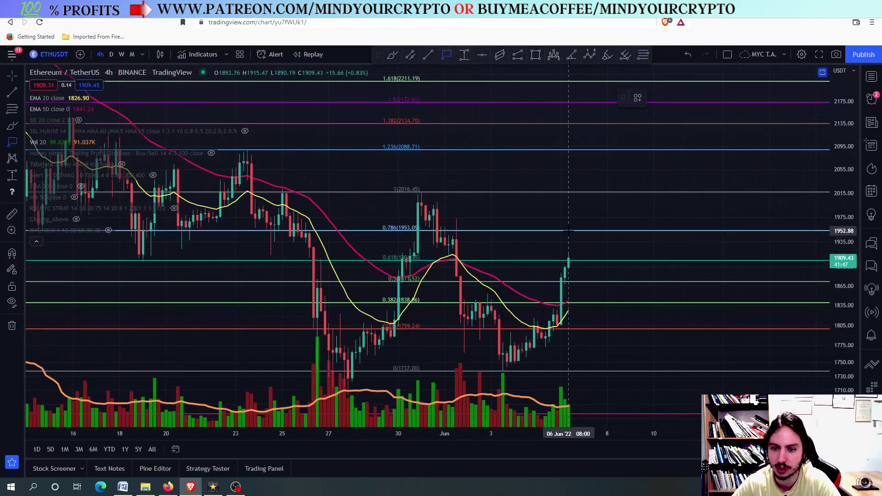
{"action": "left_click", "coordinate": [572, 231]}
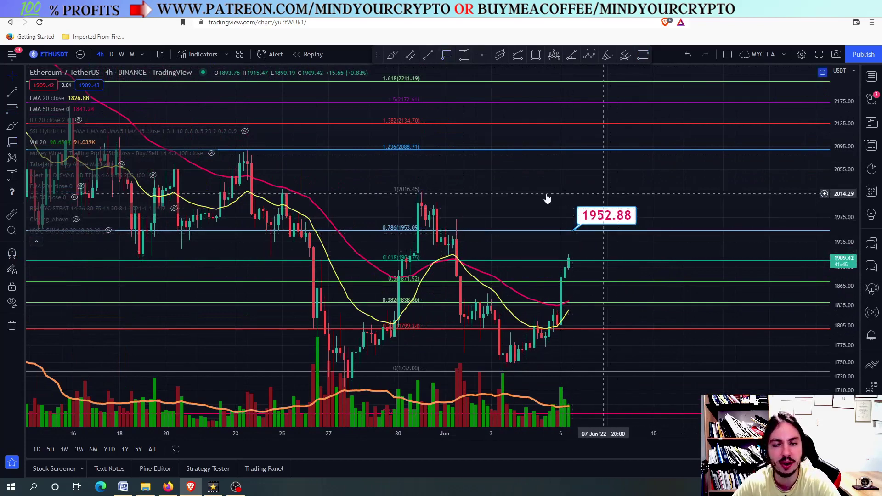
{"action": "scroll", "coordinate": [607, 232], "scroll_direction": "down", "scroll_amount": 2}
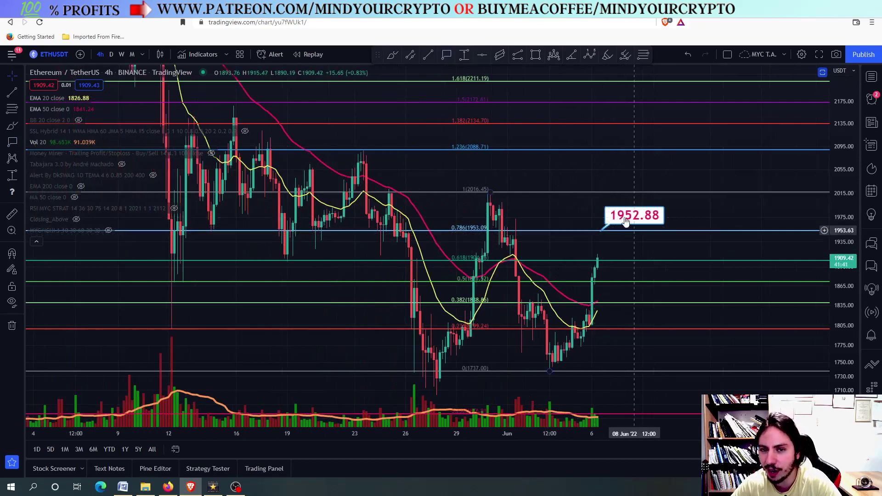
{"action": "scroll", "coordinate": [643, 206], "scroll_direction": "up", "scroll_amount": 2}
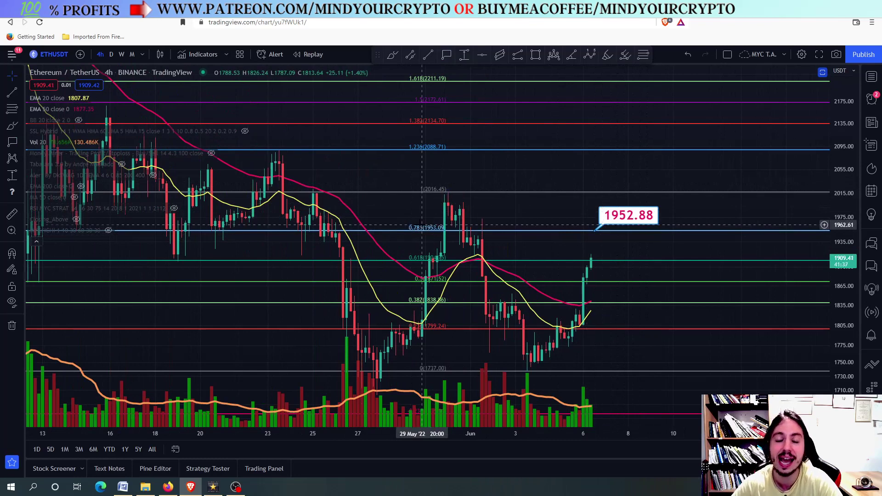
{"action": "scroll", "coordinate": [422, 225], "scroll_direction": "down", "scroll_amount": 2}
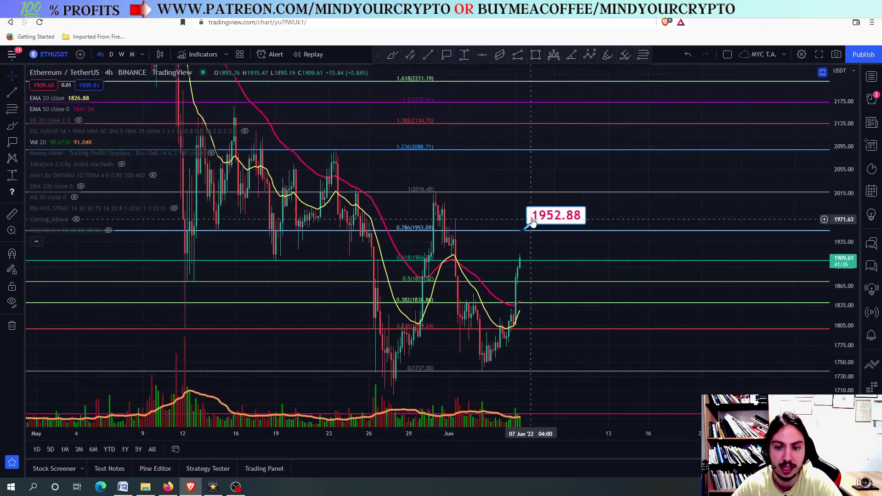
{"action": "scroll", "coordinate": [535, 244], "scroll_direction": "up", "scroll_amount": 2}
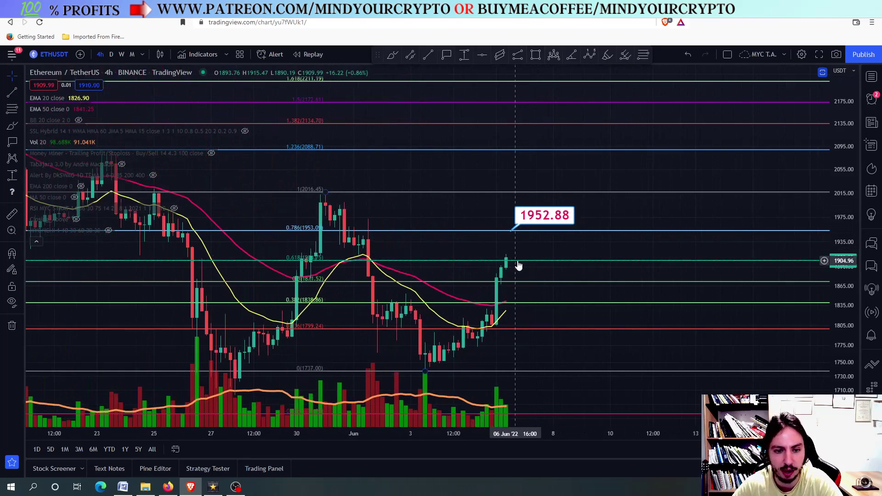
{"action": "left_click", "coordinate": [445, 55]}
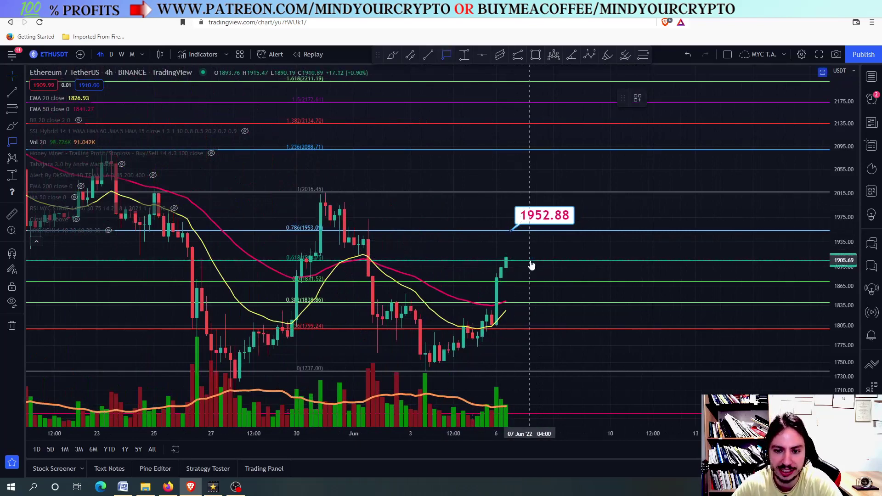
- Place the 1905.69 label at the 0.618 level below 1952.88, then rescale to fit all Fibonacci levels
{"action": "left_click", "coordinate": [530, 260]}
{"action": "scroll", "coordinate": [560, 275], "scroll_direction": "down", "scroll_amount": 2}
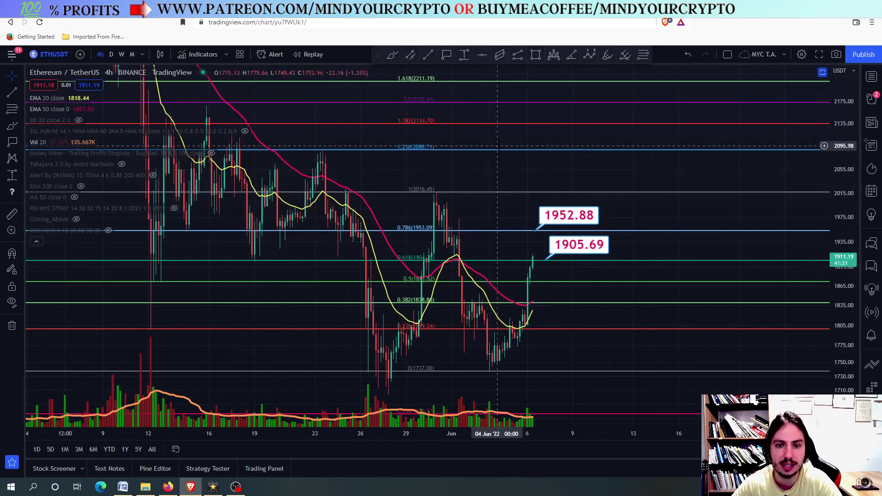
{"action": "left_click_drag", "start_coordinate": [502, 157], "coordinate": [516, 207]}
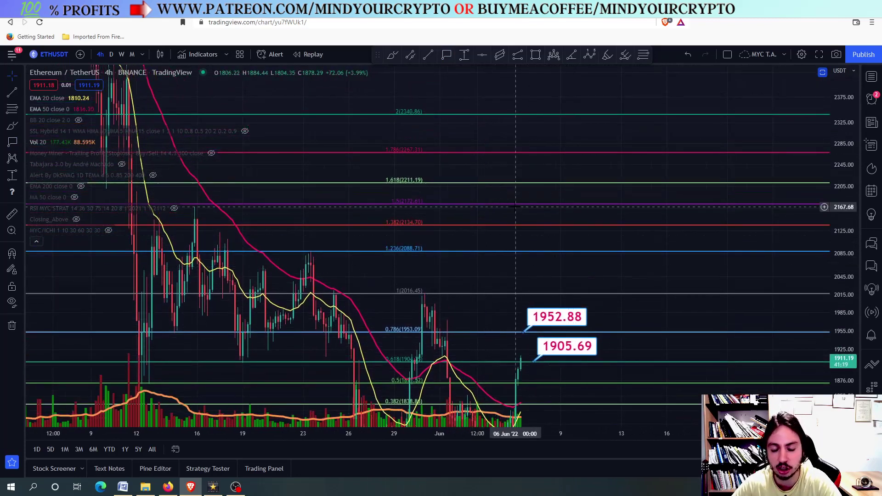
{"action": "scroll", "coordinate": [516, 207], "scroll_direction": "down", "scroll_amount": 2}
{"action": "left_click_drag", "start_coordinate": [514, 265], "coordinate": [535, 156]}
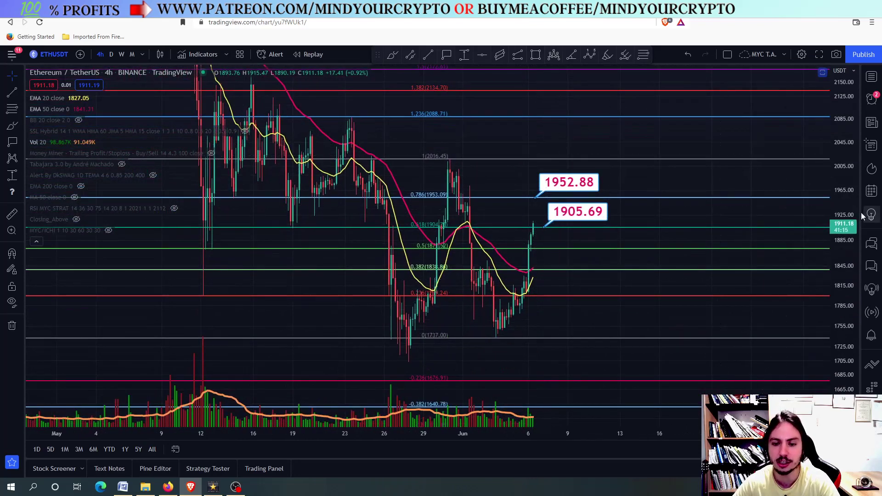
{"action": "left_click_drag", "start_coordinate": [841, 236], "coordinate": [841, 275]}
{"action": "scroll", "coordinate": [445, 287], "scroll_direction": "down", "scroll_amount": 2}
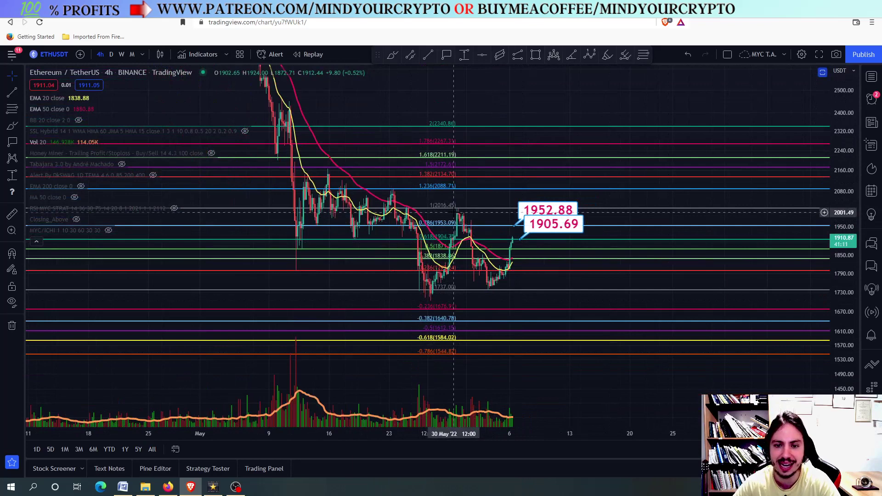
{"action": "scroll", "coordinate": [454, 212], "scroll_direction": "up", "scroll_amount": 2}
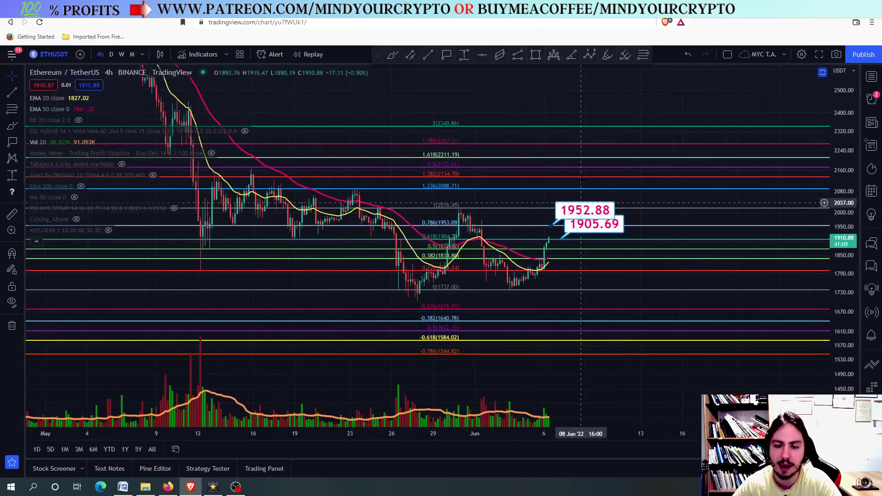
{"action": "scroll", "coordinate": [565, 165], "scroll_direction": "down", "scroll_amount": 2}
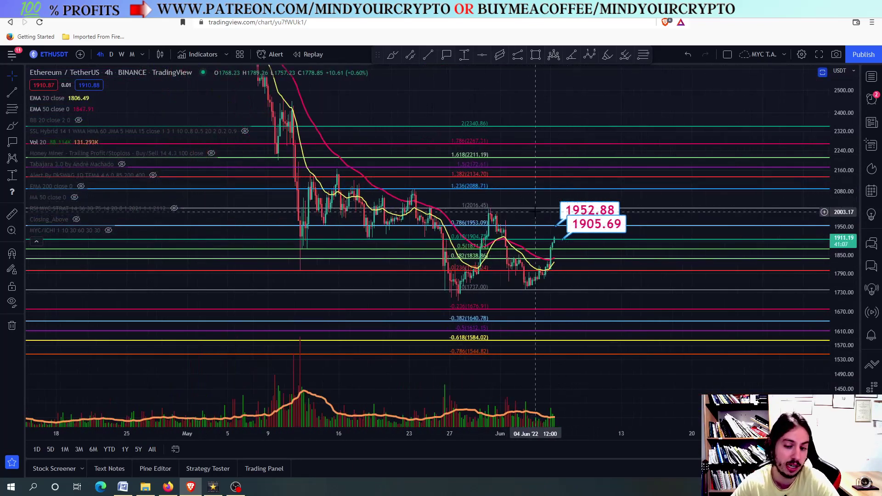